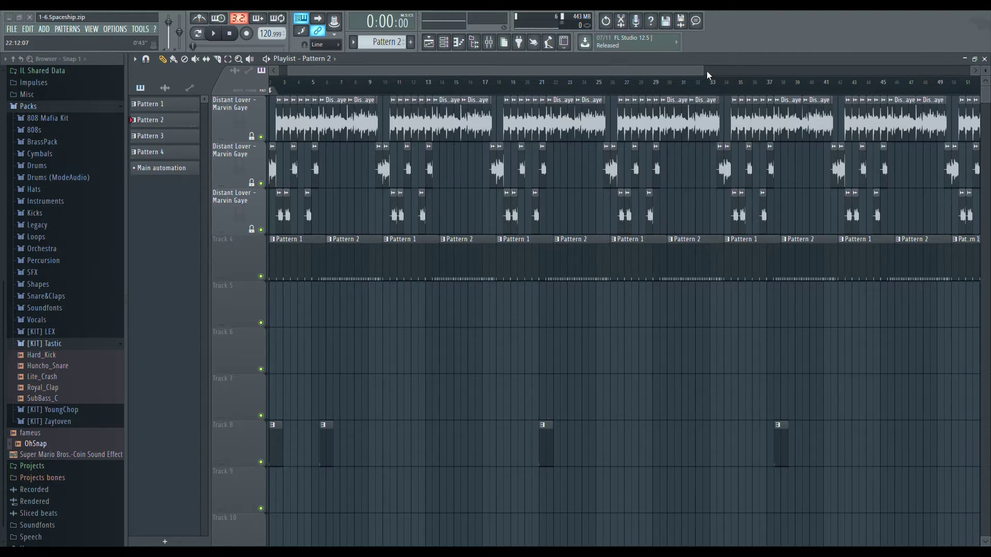
Examine the chopped sample clips and pattern clips in the opening bars of the playlist.
drag(708, 70, 366, 81)
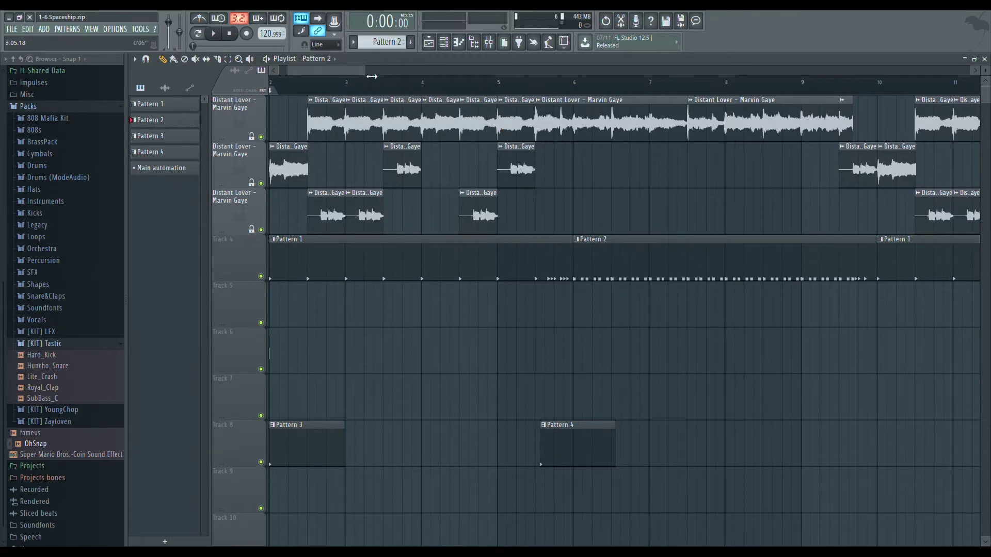
drag(352, 73, 315, 73)
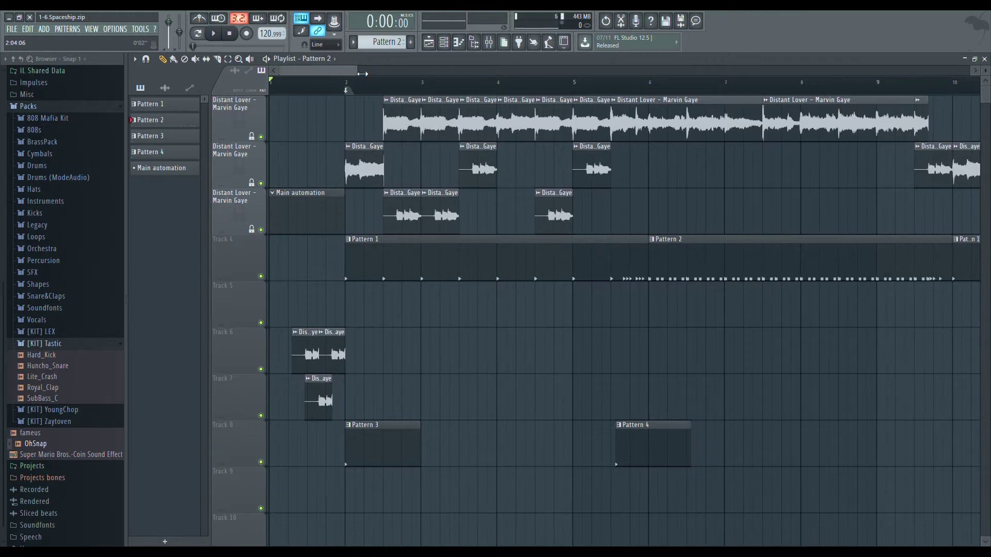
drag(354, 72, 390, 76)
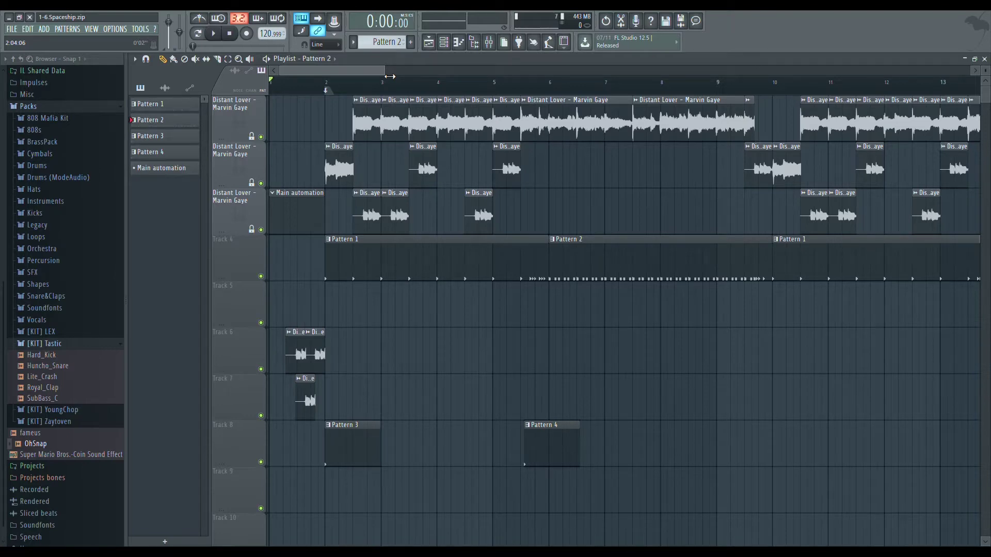
drag(389, 76, 387, 77)
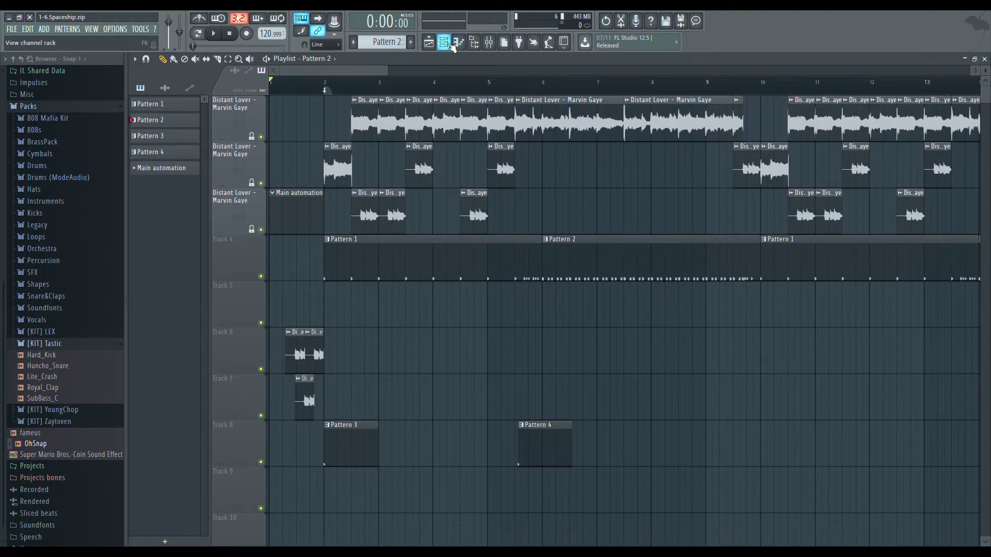
Inspect the Distant Lover - Marvin Gaye sample's channel settings from the channel rack, closing both when finished.
click(458, 42)
click(286, 153)
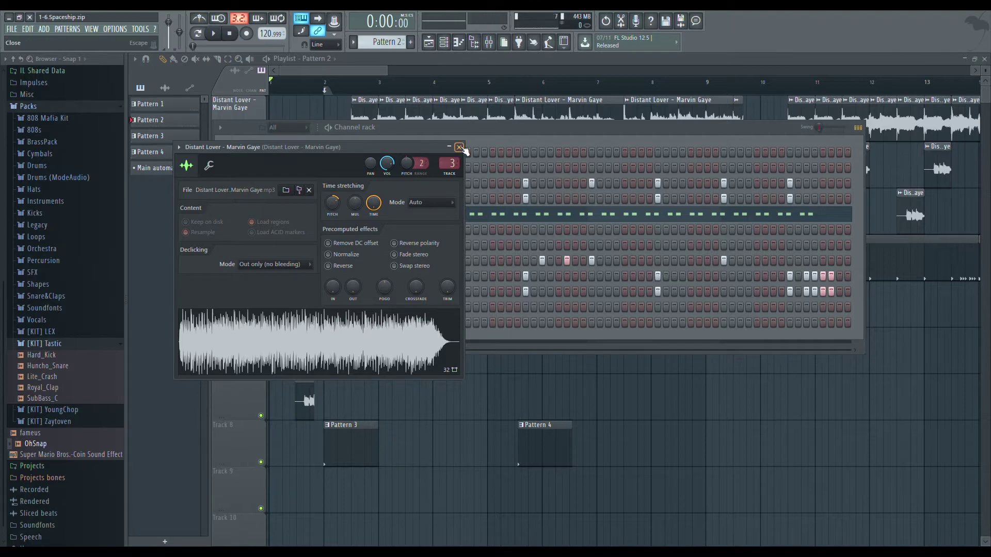
click(458, 147)
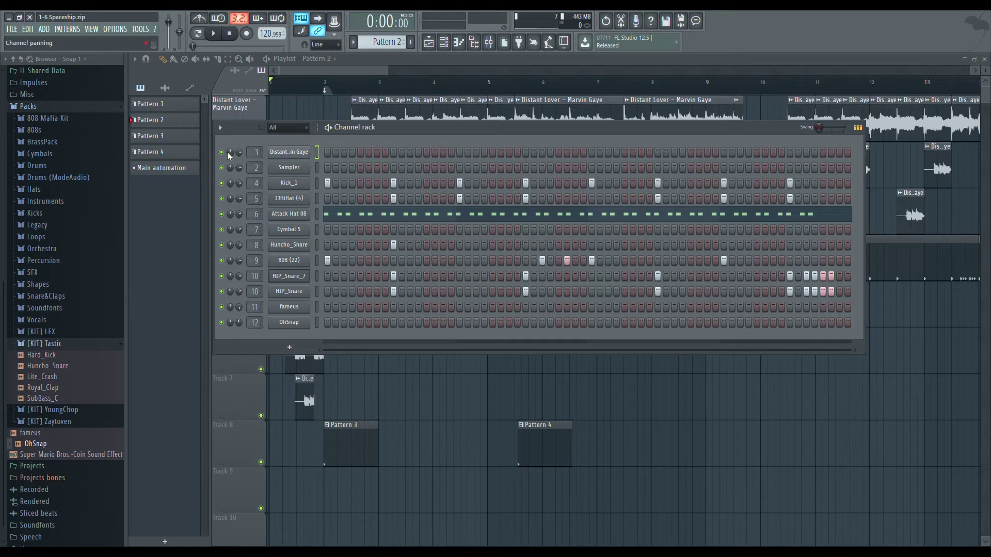
key(F6)
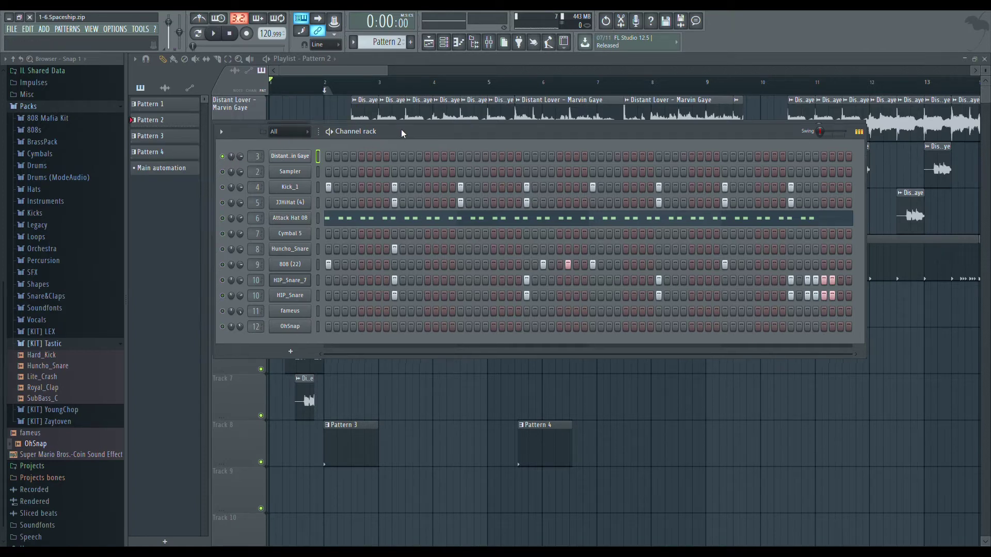
Play the song arrangement from the start and stop it after about 17 seconds.
key(space)
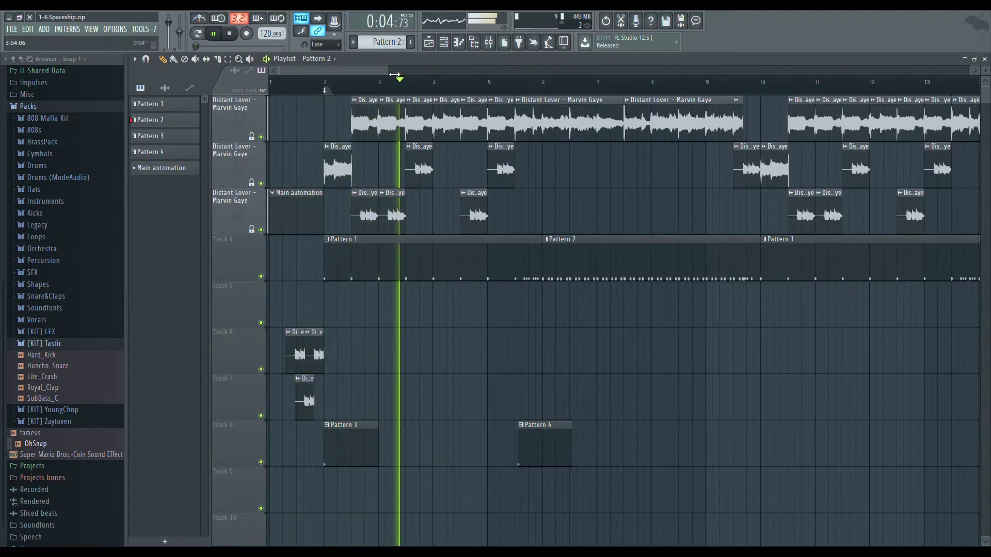
drag(395, 74, 558, 84)
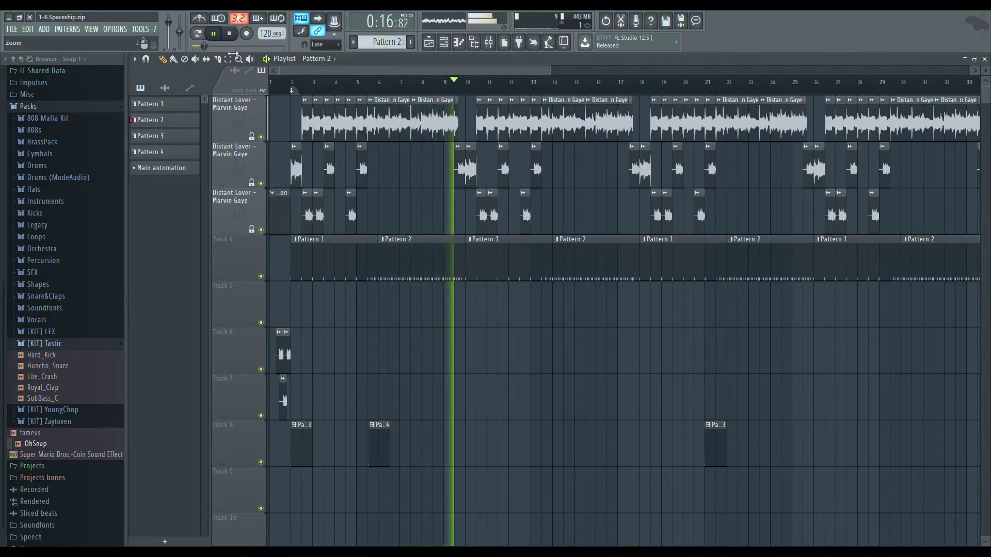
click(231, 34)
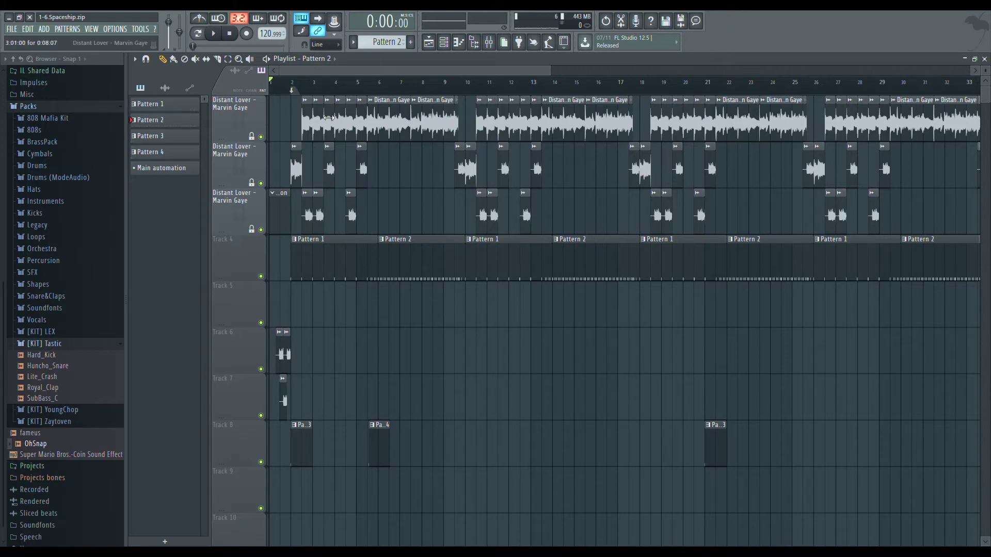
Save the project and examine the intro's sample clips within the playlist arrangement.
key(ctrl+s)
drag(556, 75, 322, 75)
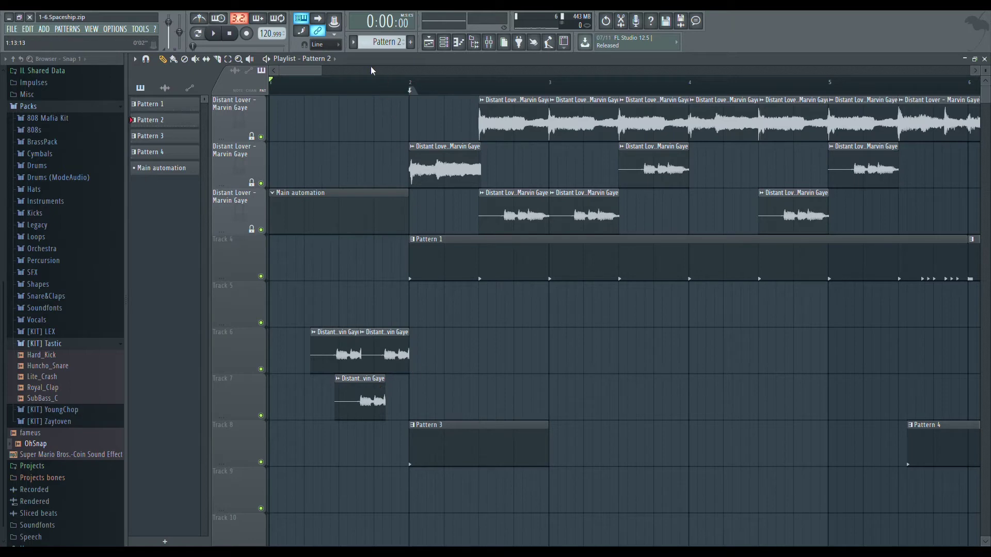
drag(326, 72, 529, 71)
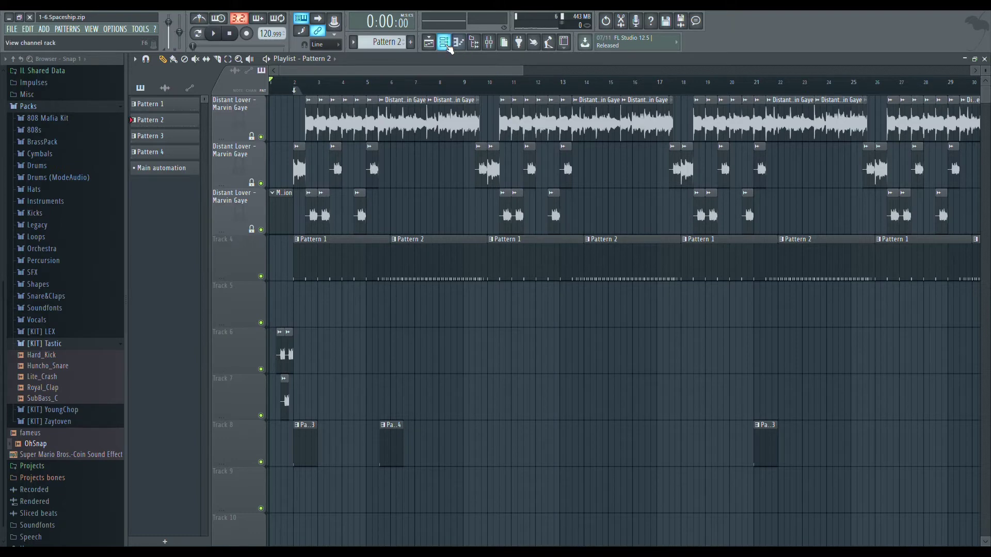
Go through the drum channels in the channel rack one by one, from Kick_1 to HIP_Snare_7, finishing with 808 (22) selected.
click(444, 43)
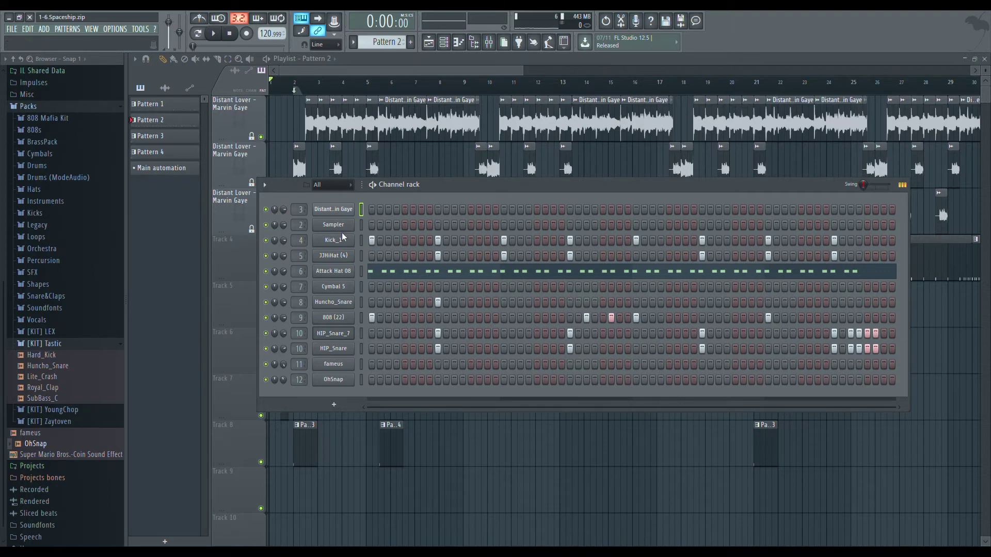
click(361, 244)
click(361, 256)
click(362, 271)
click(362, 269)
click(361, 273)
click(361, 288)
click(363, 304)
click(362, 334)
click(363, 319)
Switch to Pattern 1, play it on its own in pattern mode and stop playback.
scroll(386, 43, up, 1)
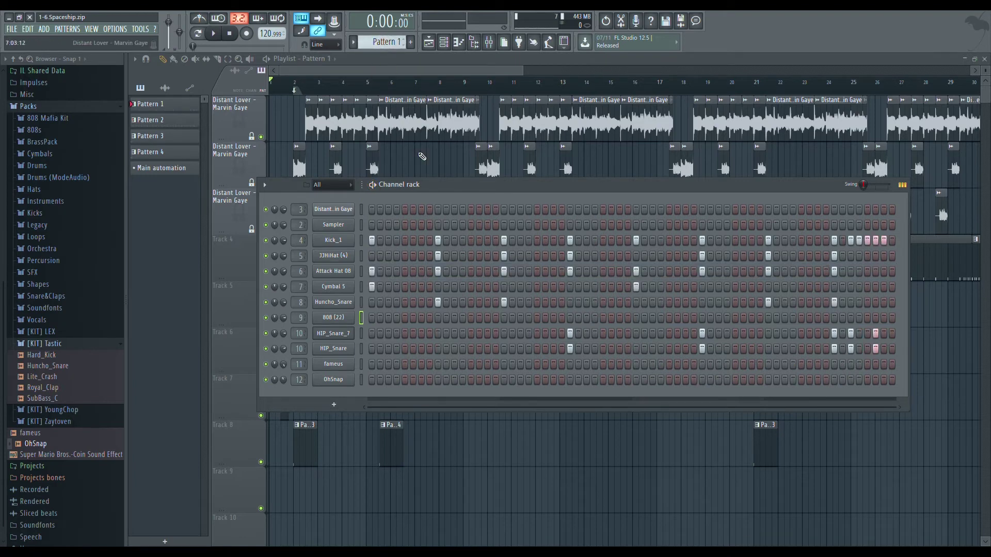
click(373, 185)
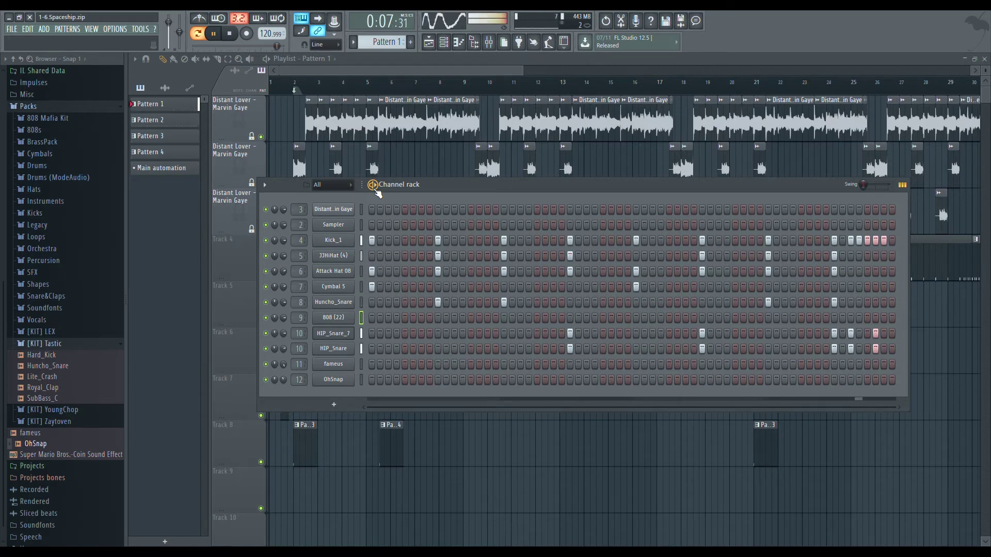
key(space)
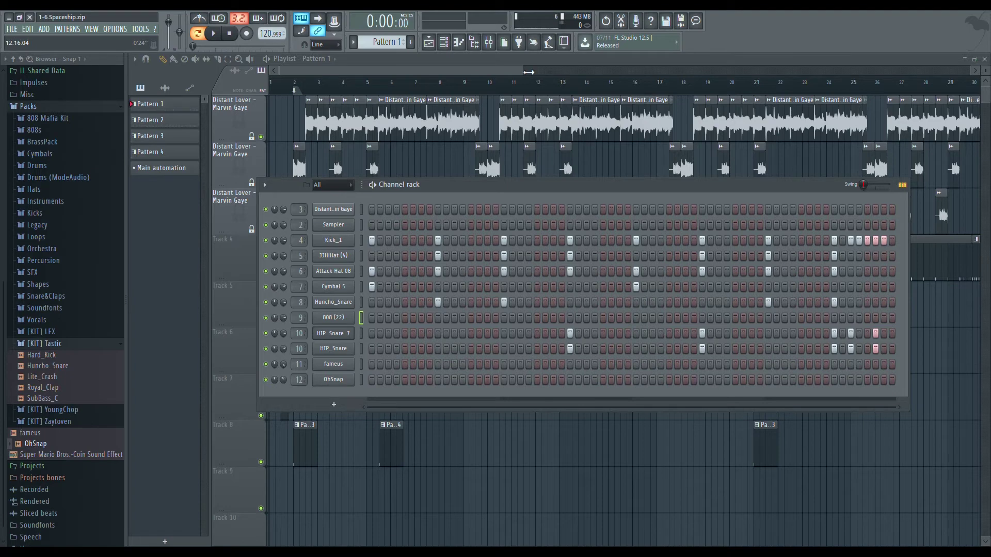
Switch to Pattern 2, play it on its own in pattern mode and stop playback.
scroll(384, 41, down, 1)
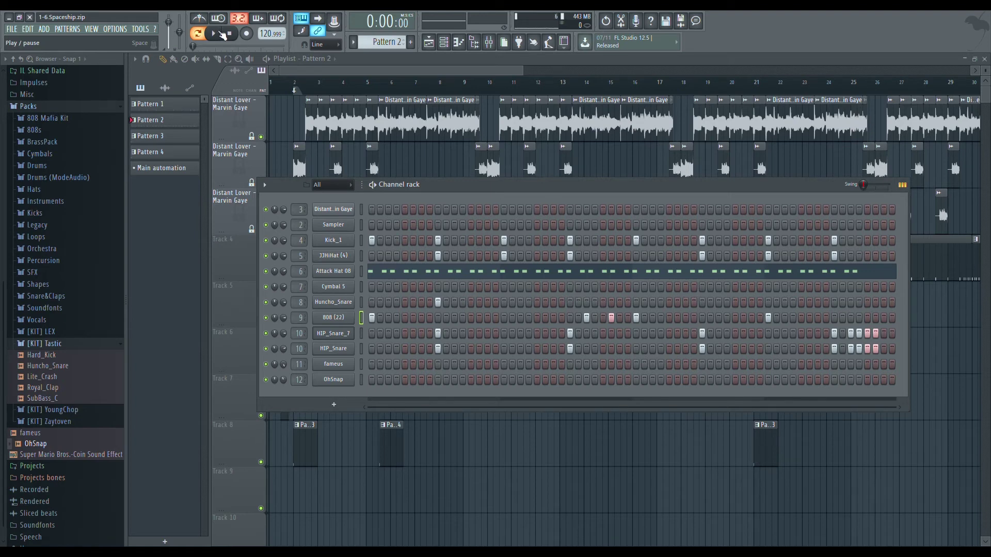
click(221, 33)
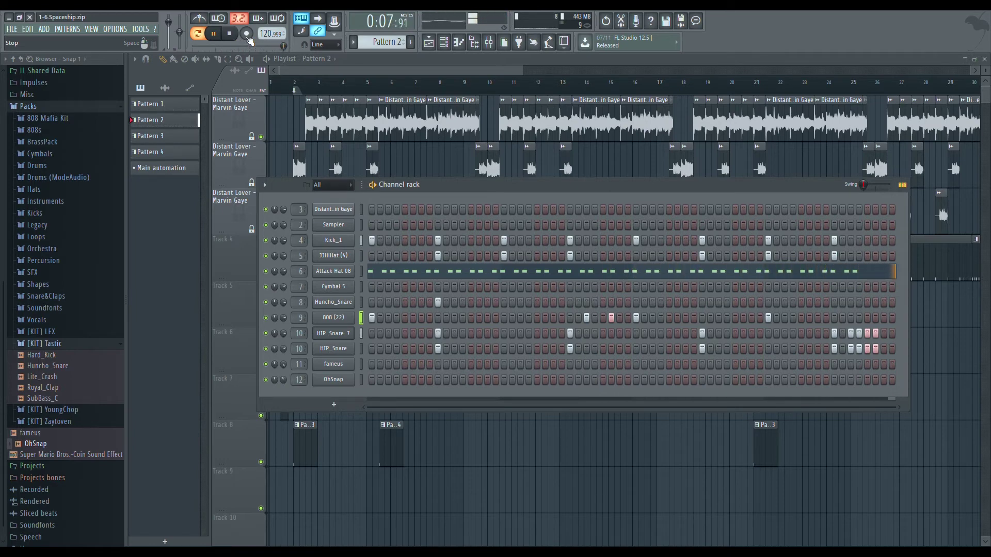
click(236, 35)
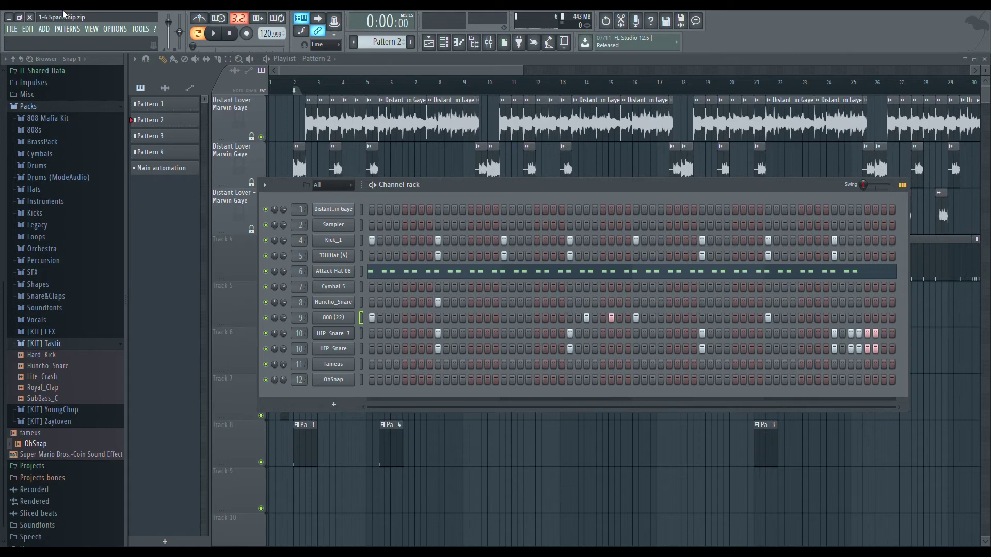
Play the opening of the full arrangement in song mode, stop it and close the channel rack.
click(213, 34)
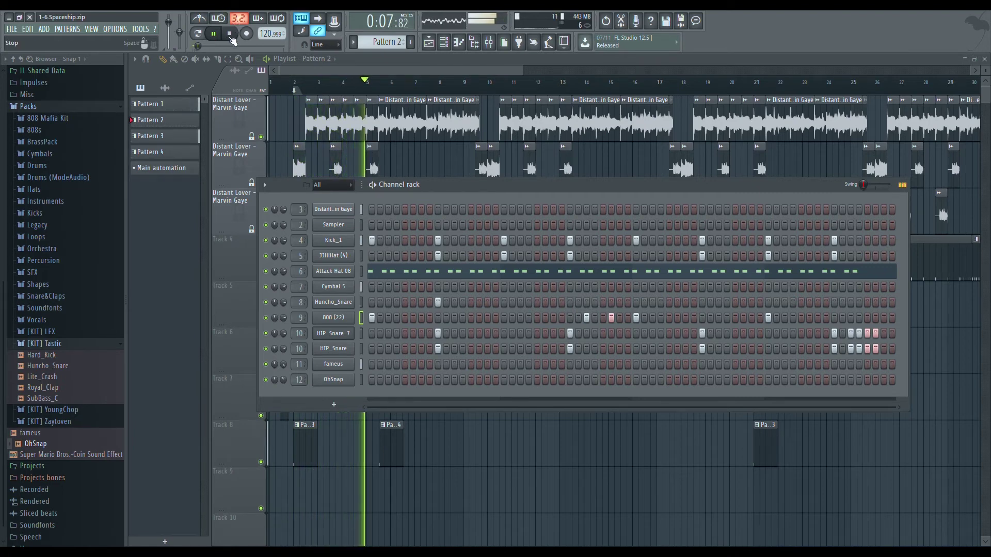
click(230, 34)
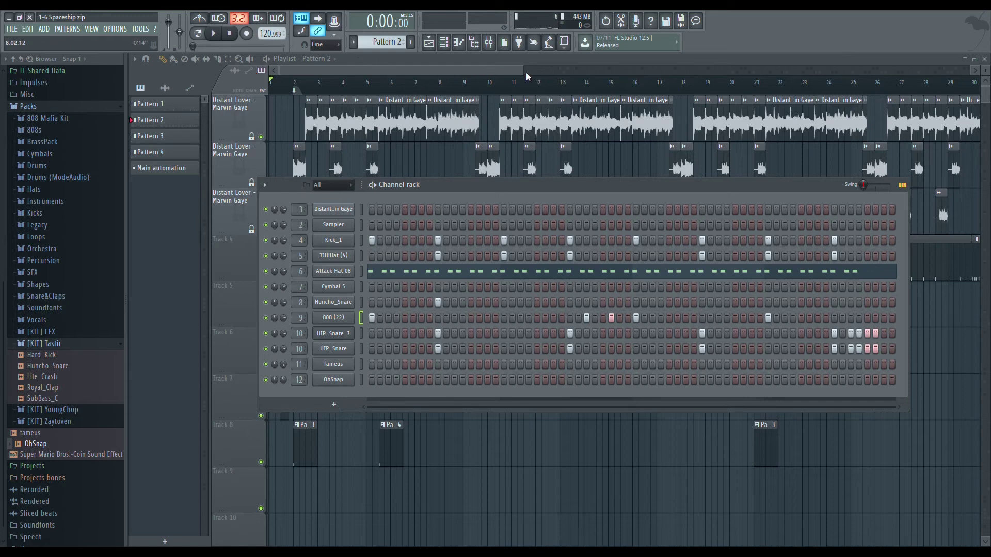
key(F6)
Examine how Patterns 1 to 4 and the sample clips repeat across the whole playlist arrangement.
drag(529, 73, 428, 77)
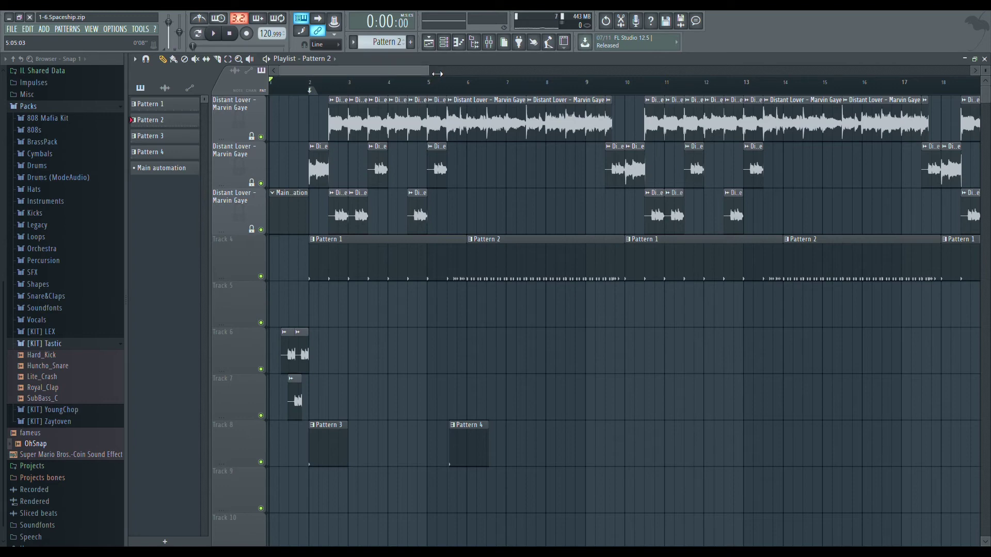
drag(435, 72, 534, 75)
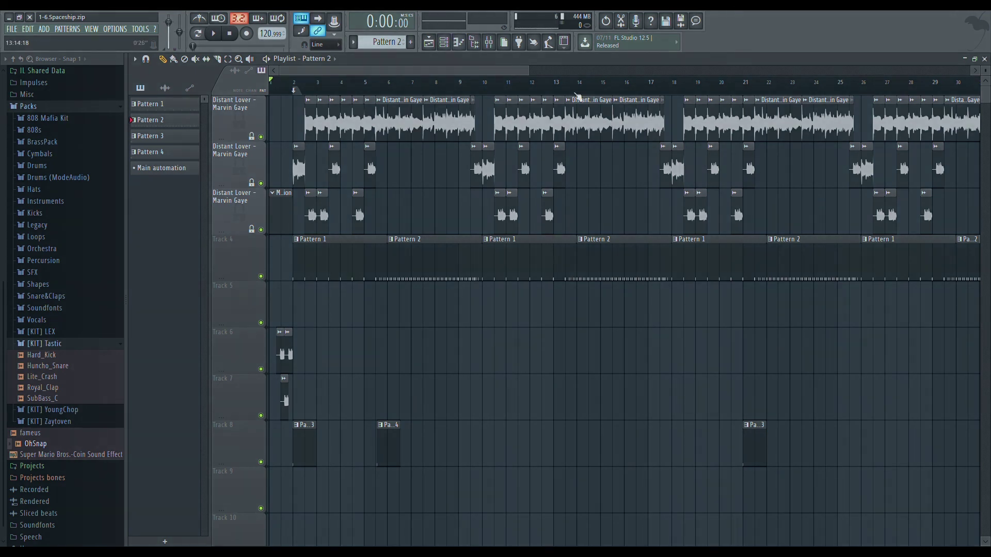
drag(534, 70, 797, 72)
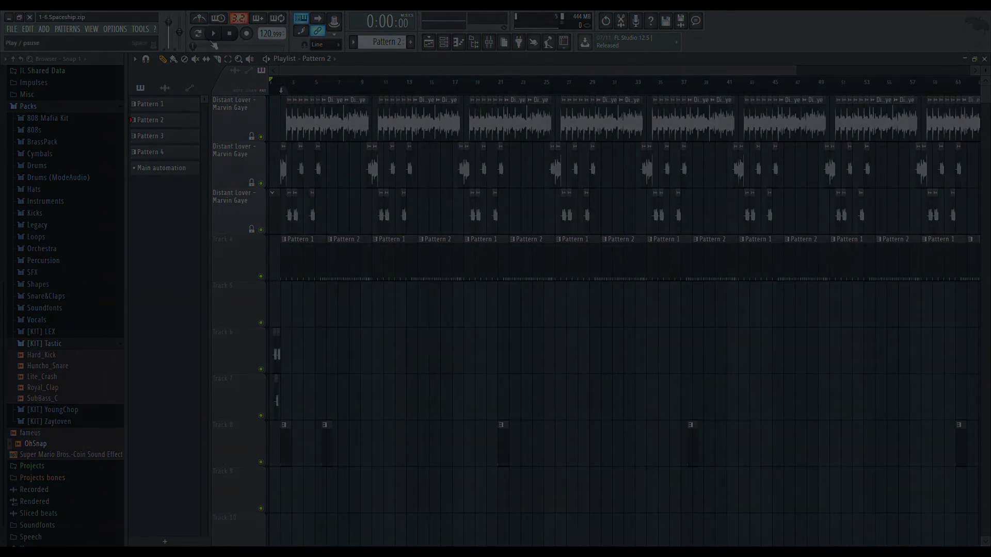